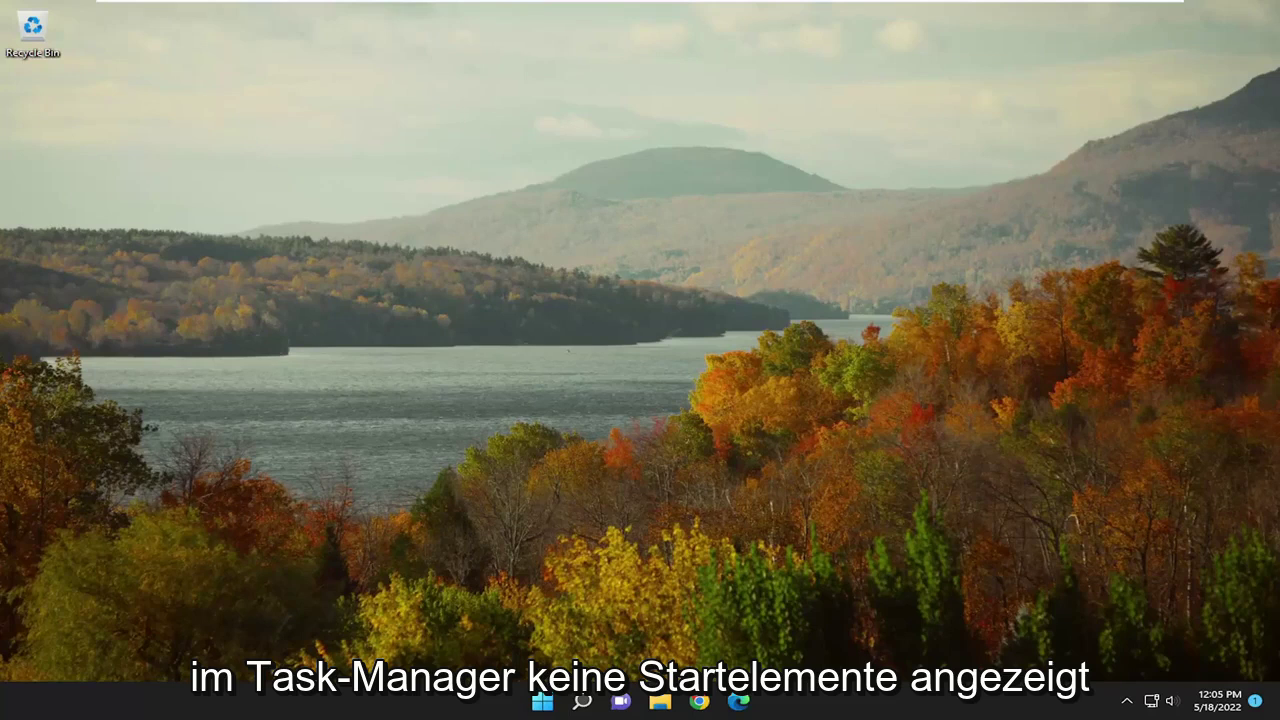
Step: Launch Task Manager from the Start button's context menu and view its Startup apps list
right_click(542, 701)
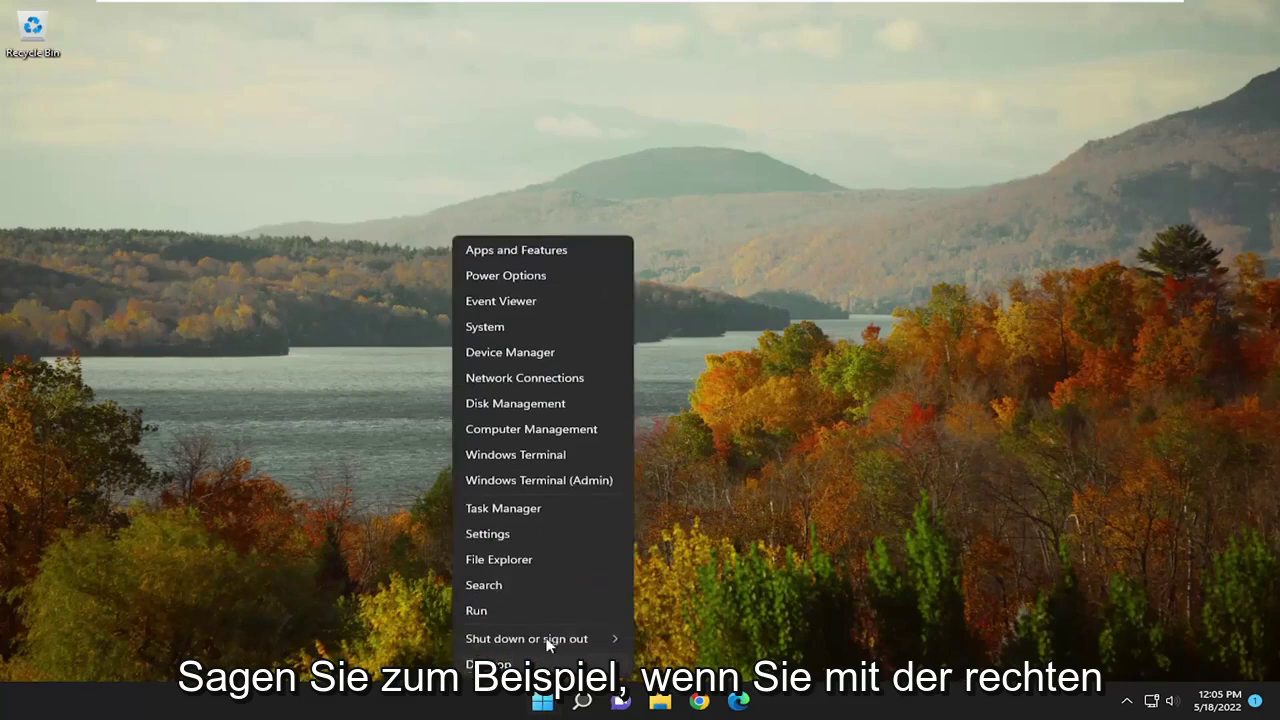
left_click(515, 509)
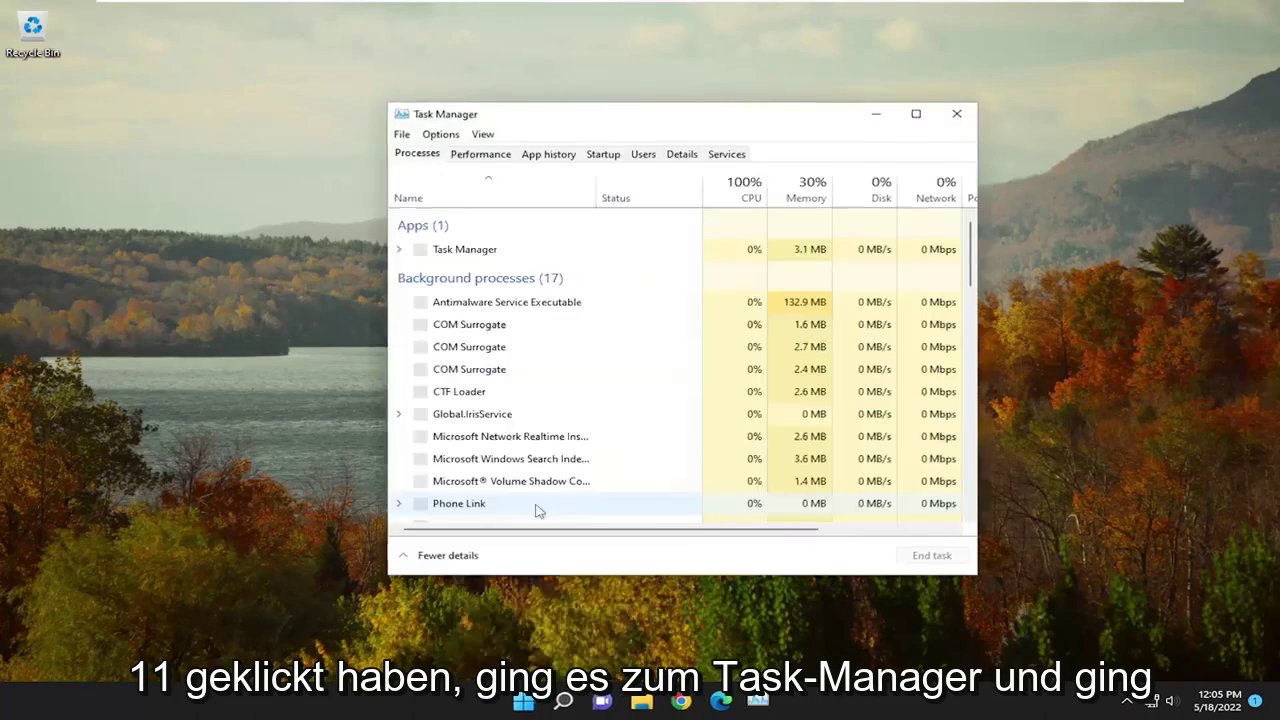
left_click(600, 160)
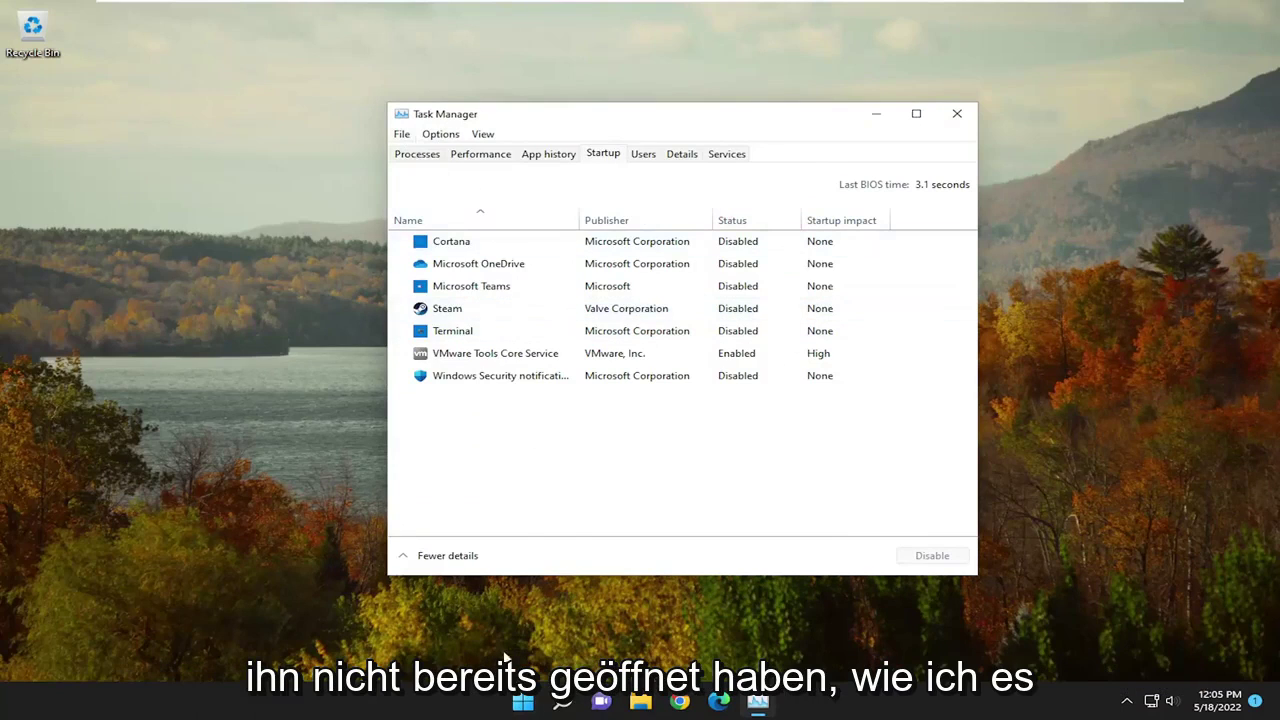
Step: Return to the open Task Manager window and switch to the Processes list
right_click(522, 702)
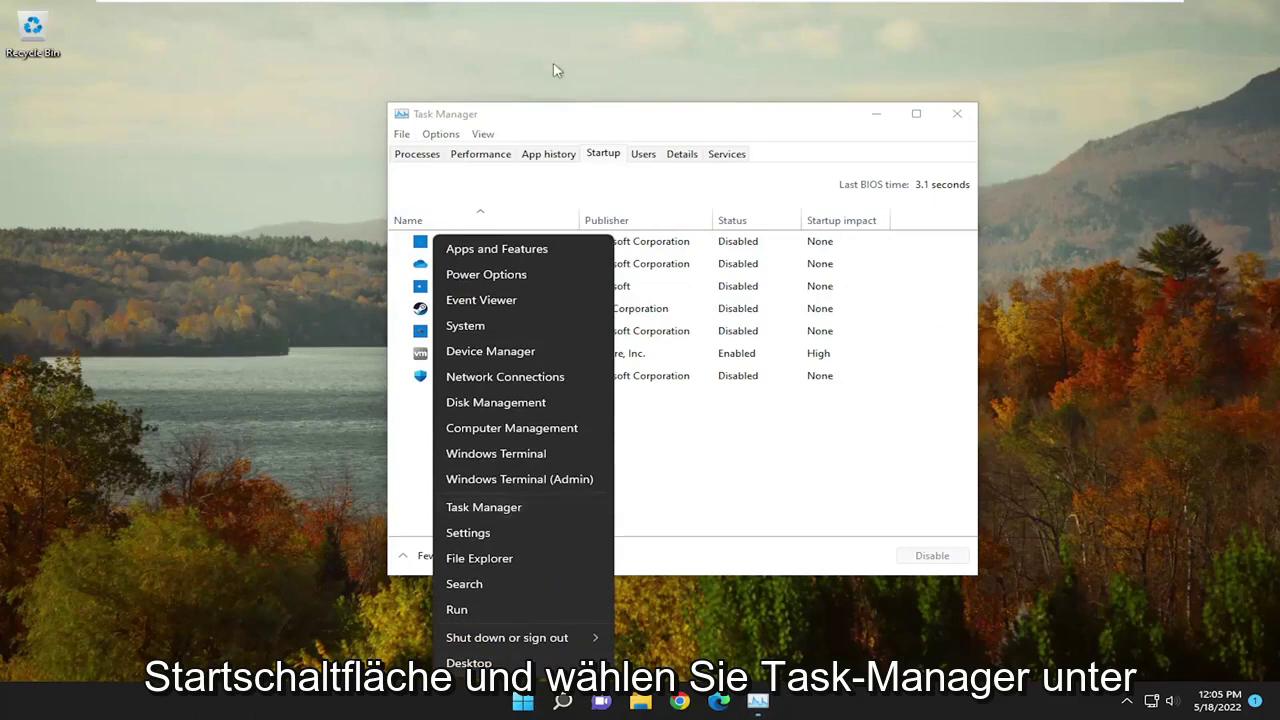
left_click(560, 100)
right_click(233, 711)
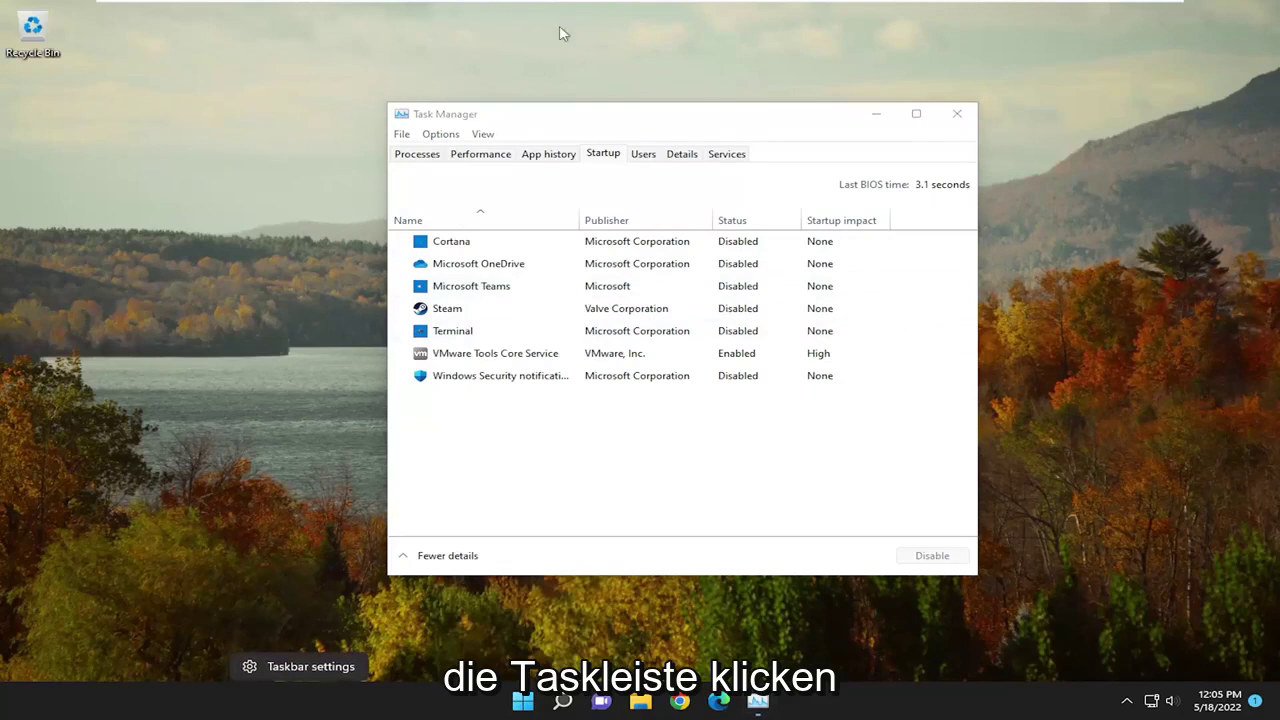
left_click(412, 153)
Step: Scroll down the processes list to locate Windows Explorer under Windows processes
scroll(500, 372, "down", 1)
scroll(500, 375, "down", 2)
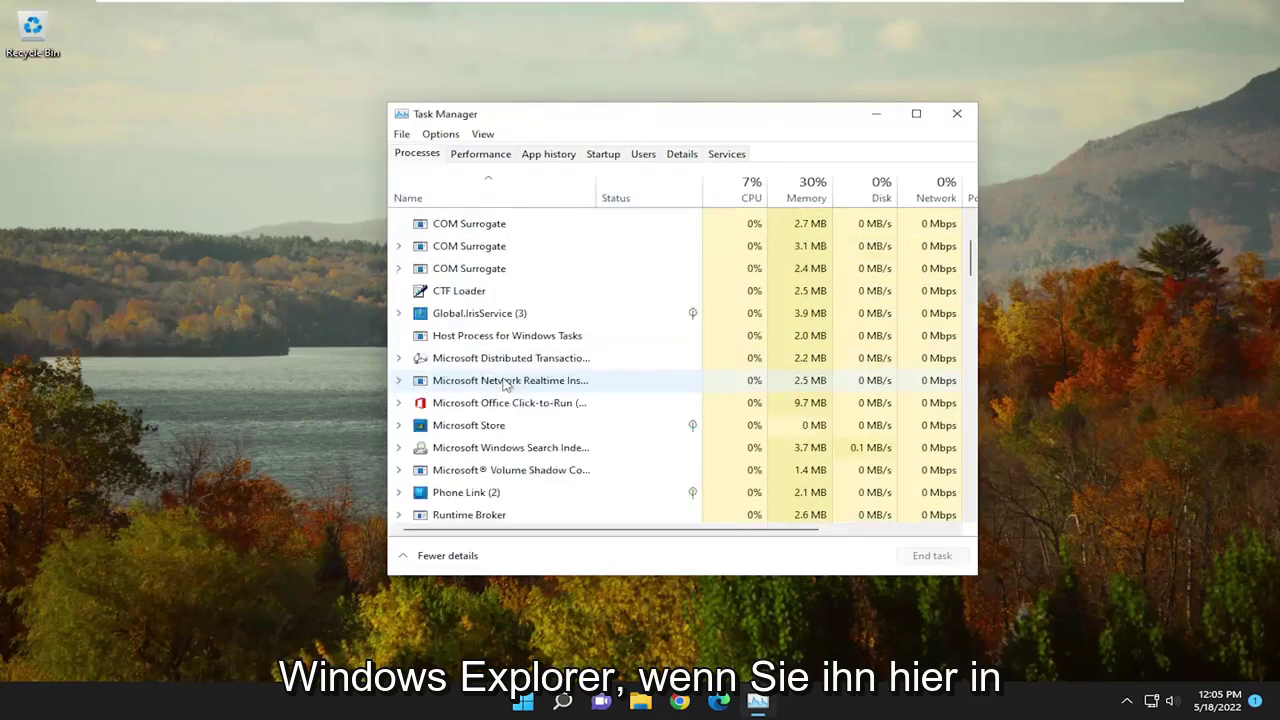
scroll(502, 380, "down", 2)
scroll(505, 392, "down", 2)
scroll(505, 392, "down", 2)
scroll(505, 395, "down", 3)
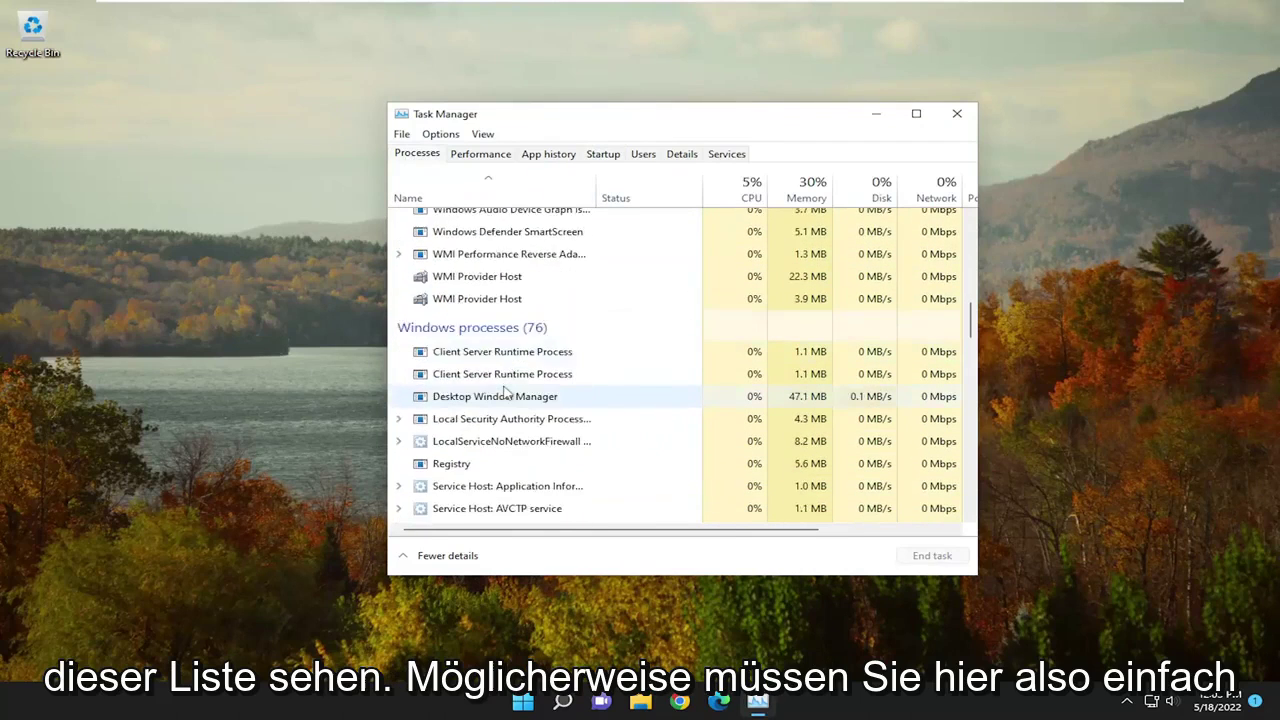
scroll(505, 395, "down", 3)
scroll(502, 410, "down", 2)
key("w")
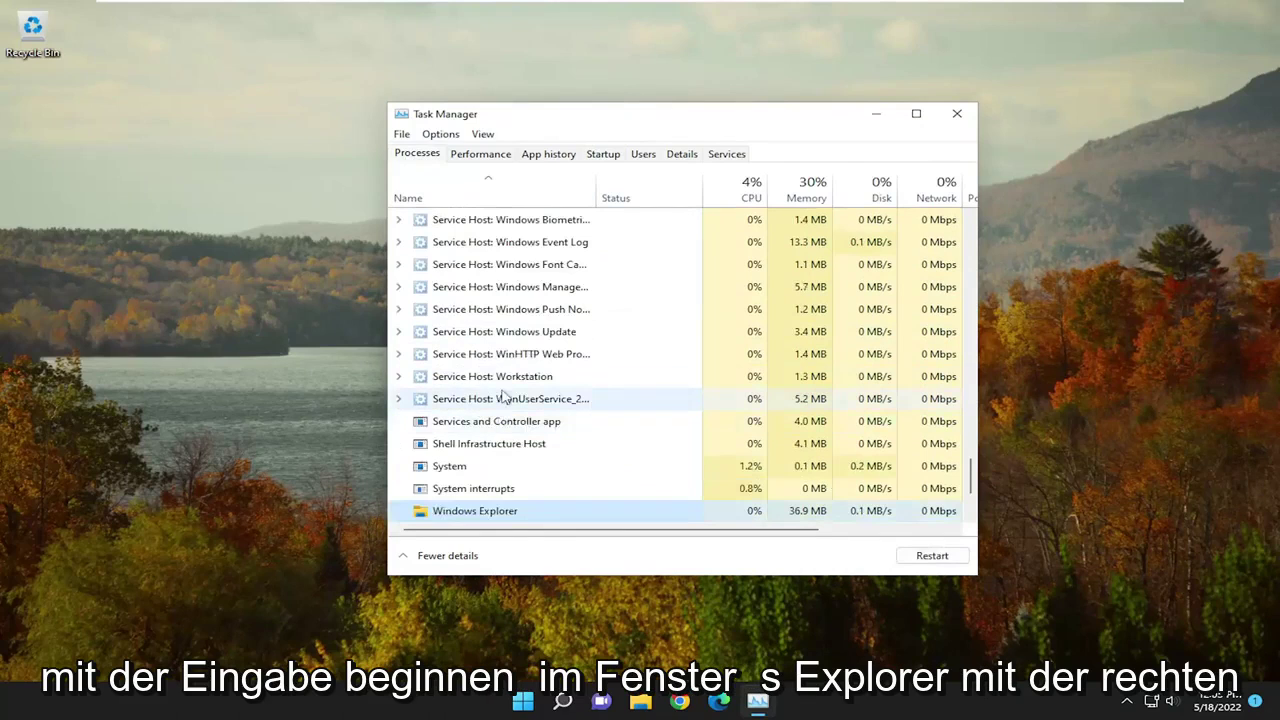
scroll(440, 443, "down", 1)
Step: Restart Windows Explorer from its context menu, revisit the Startup list, and close Task Manager
right_click(440, 443)
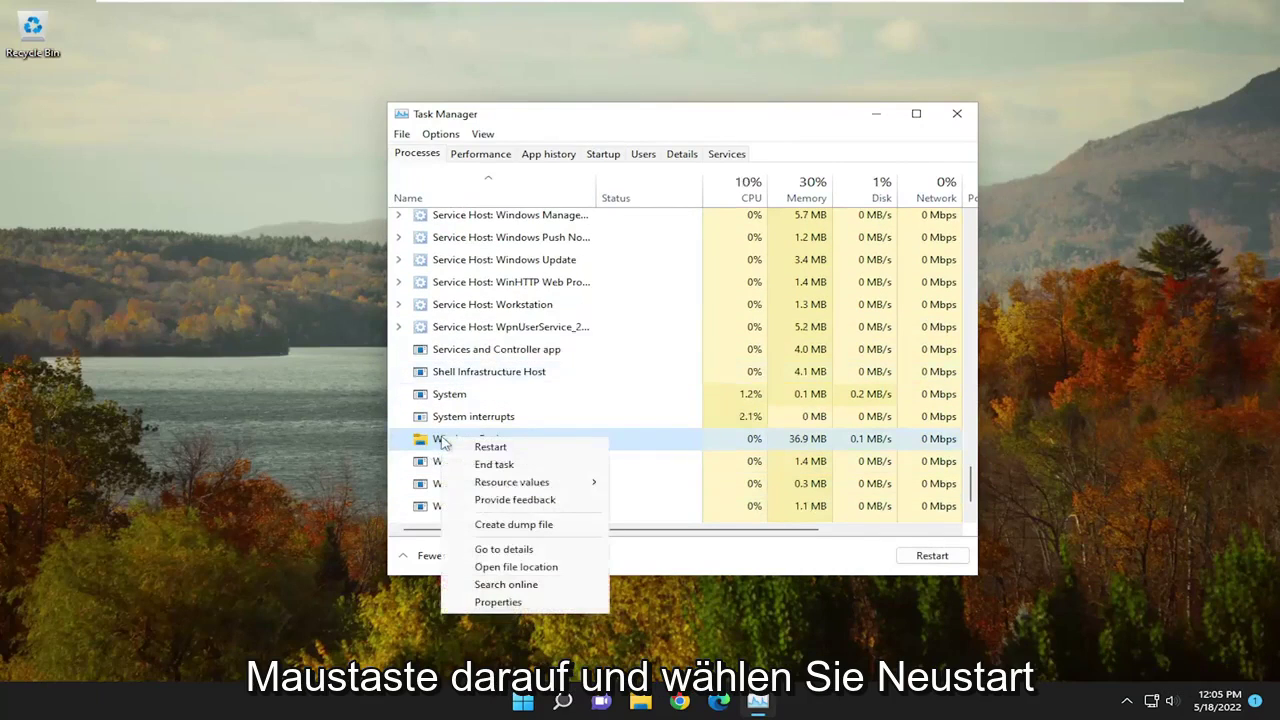
left_click(491, 449)
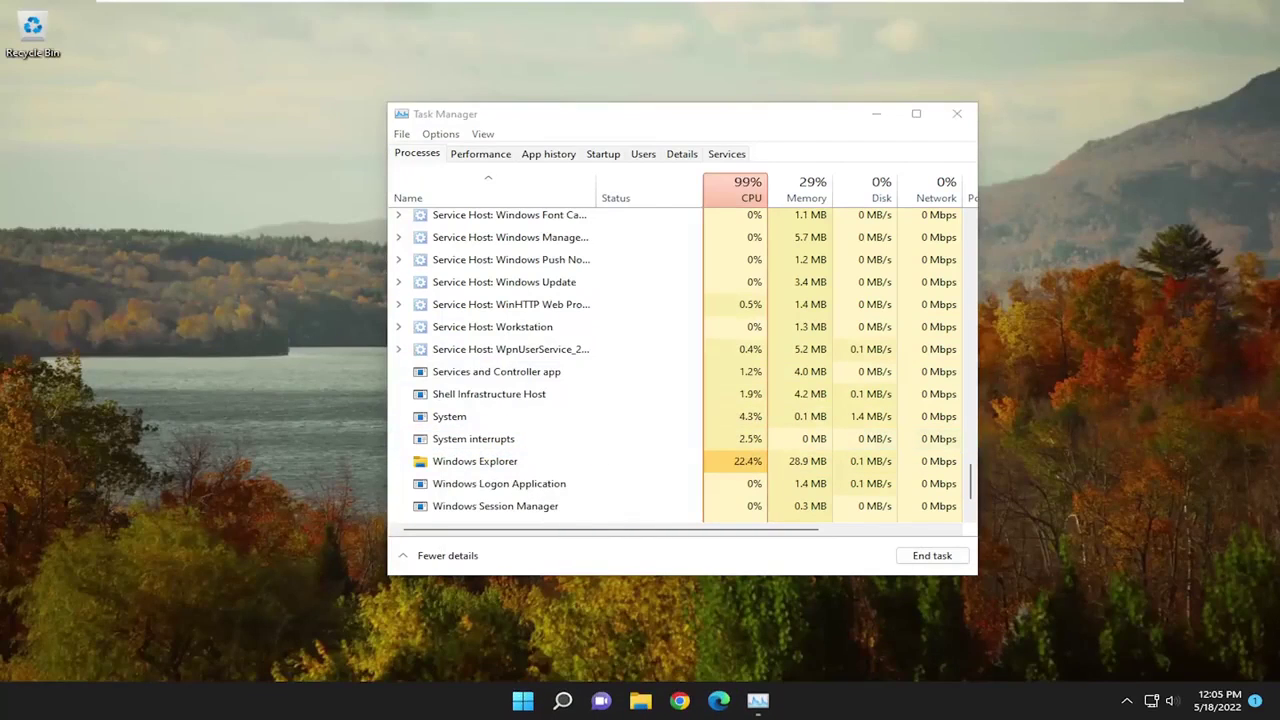
left_click(618, 156)
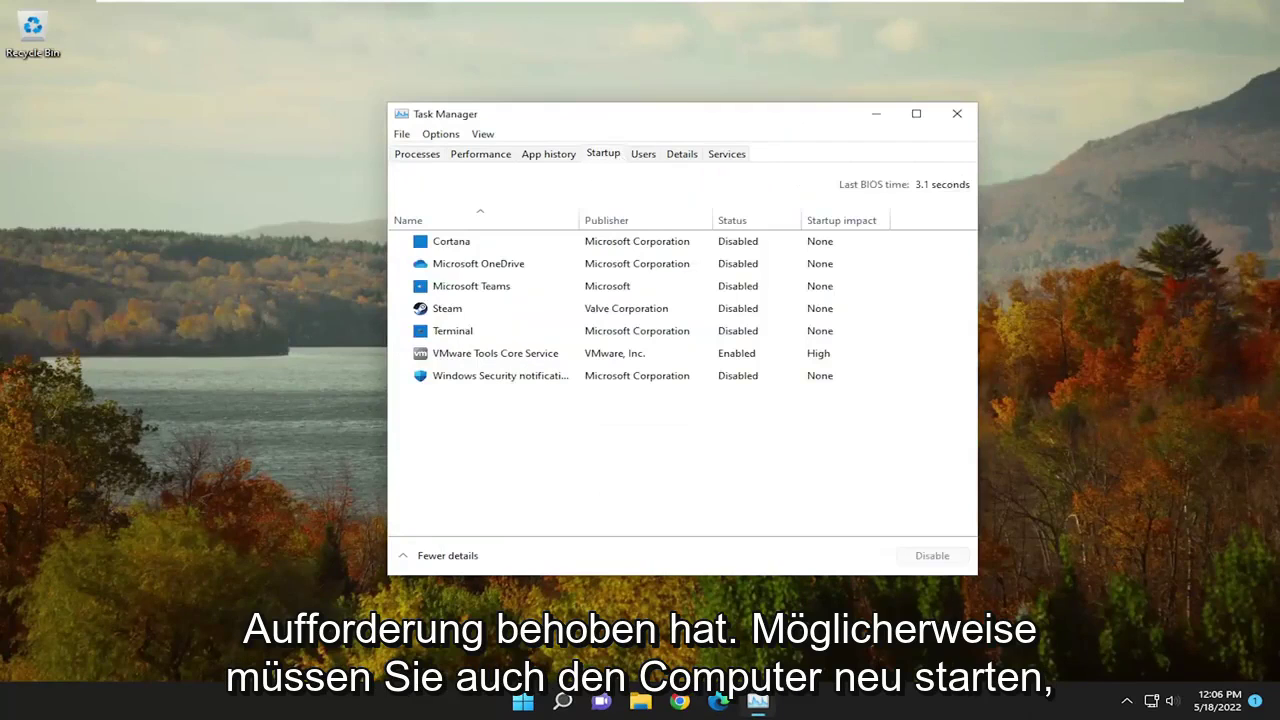
left_click(957, 113)
Step: Restart the PC from the Start button's power-user menu
right_click(556, 706)
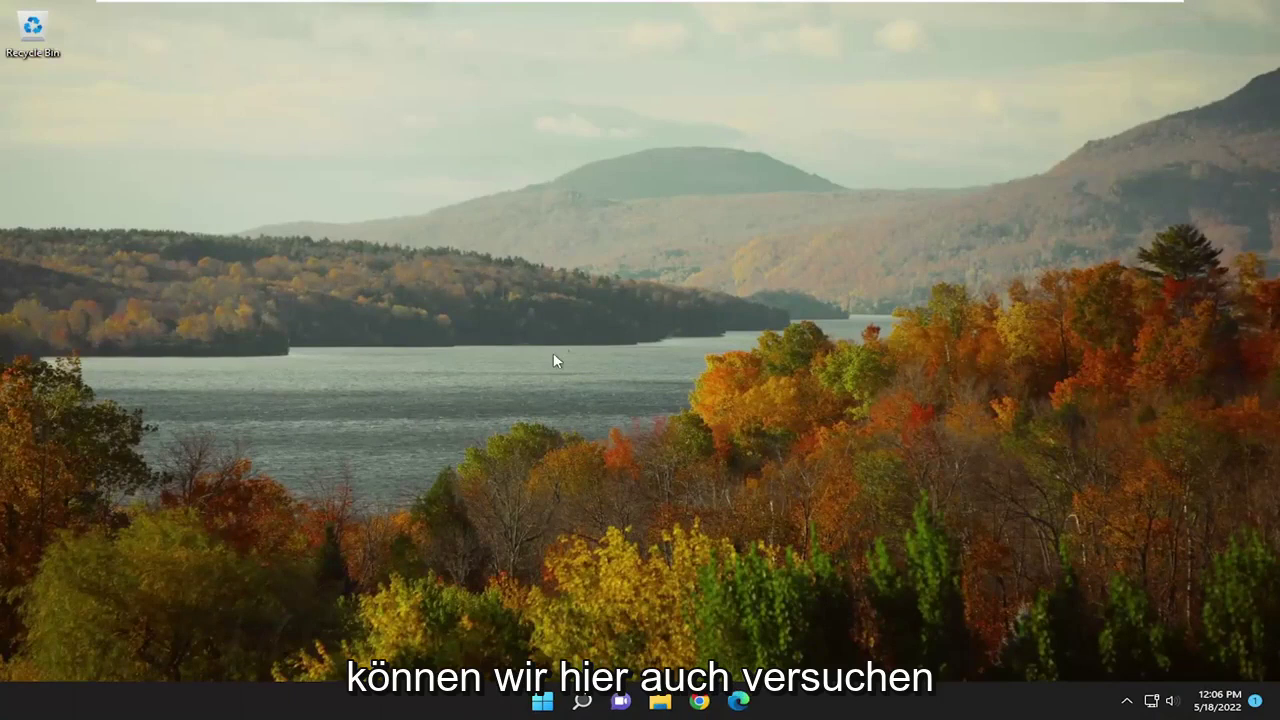
Step: Search for 'cmd' and run Command Prompt as administrator
left_click(581, 701)
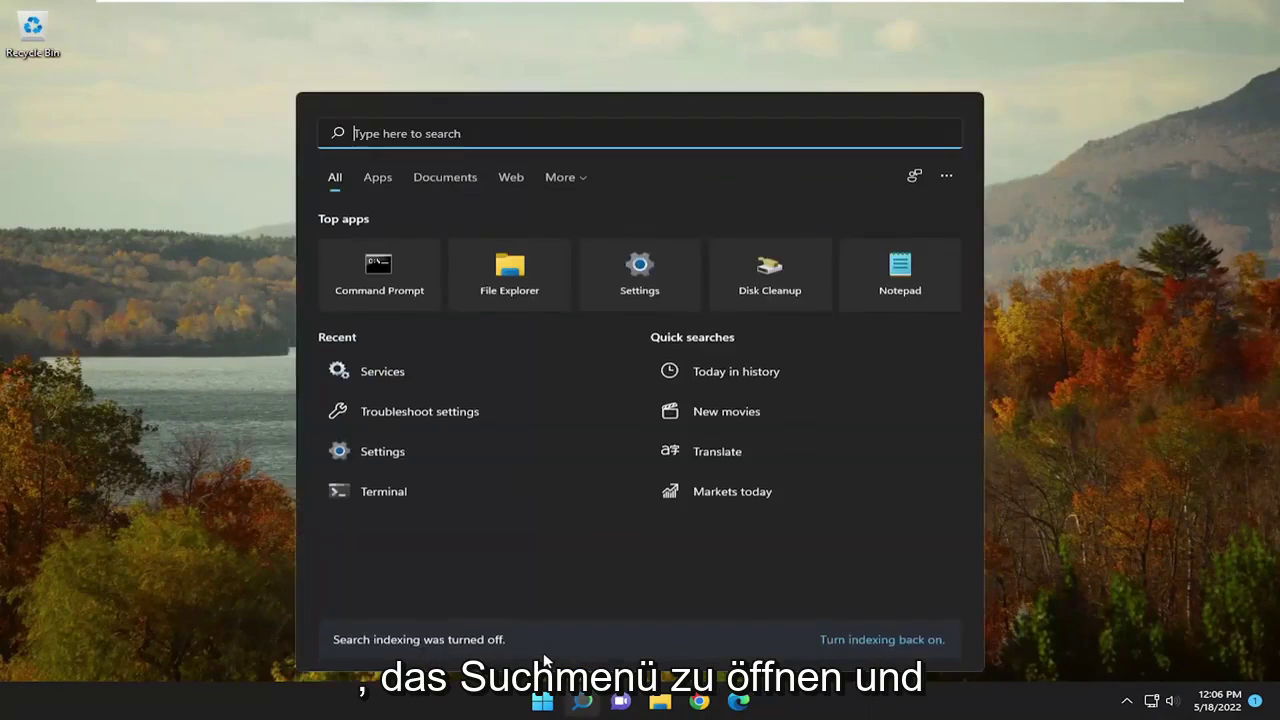
type("cmd")
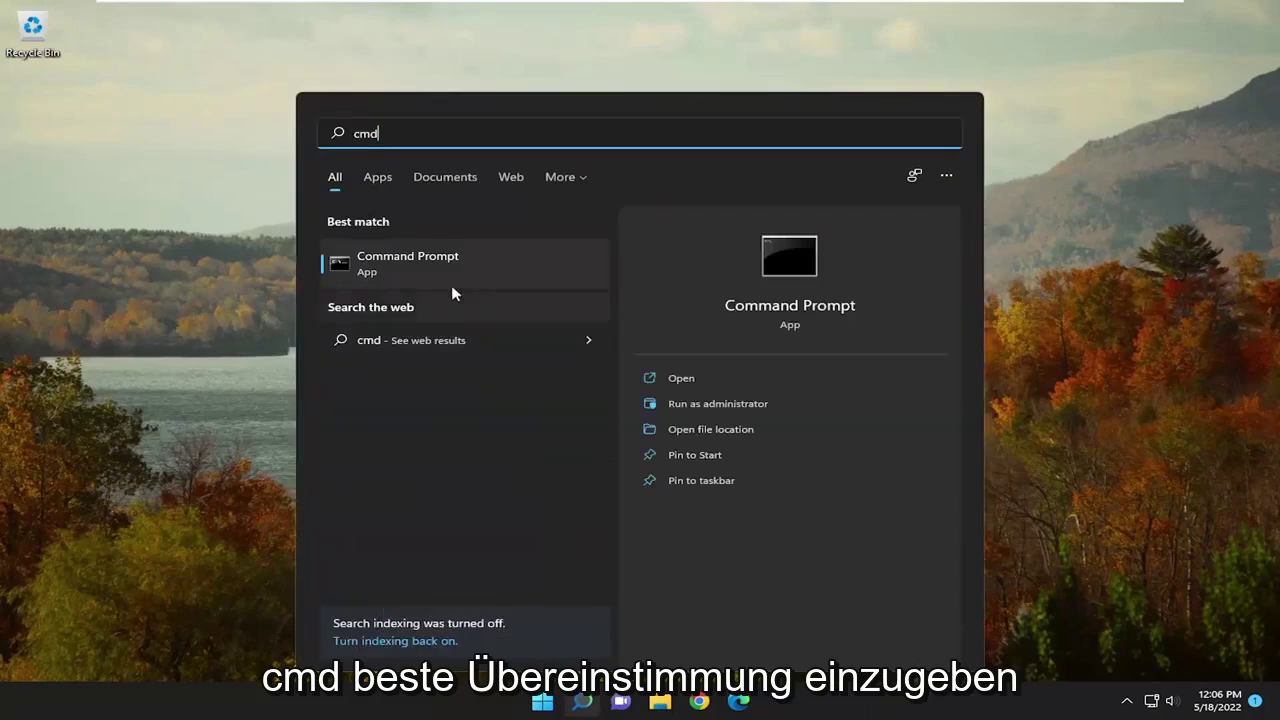
right_click(396, 268)
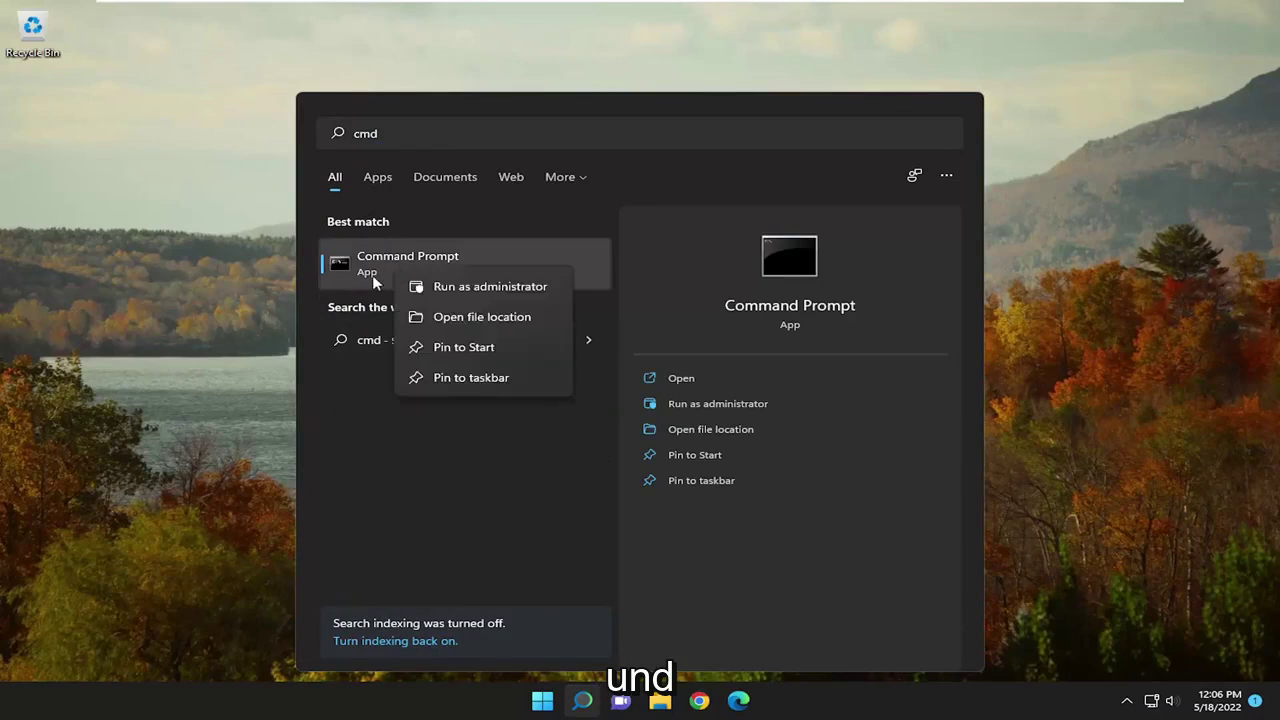
left_click(489, 288)
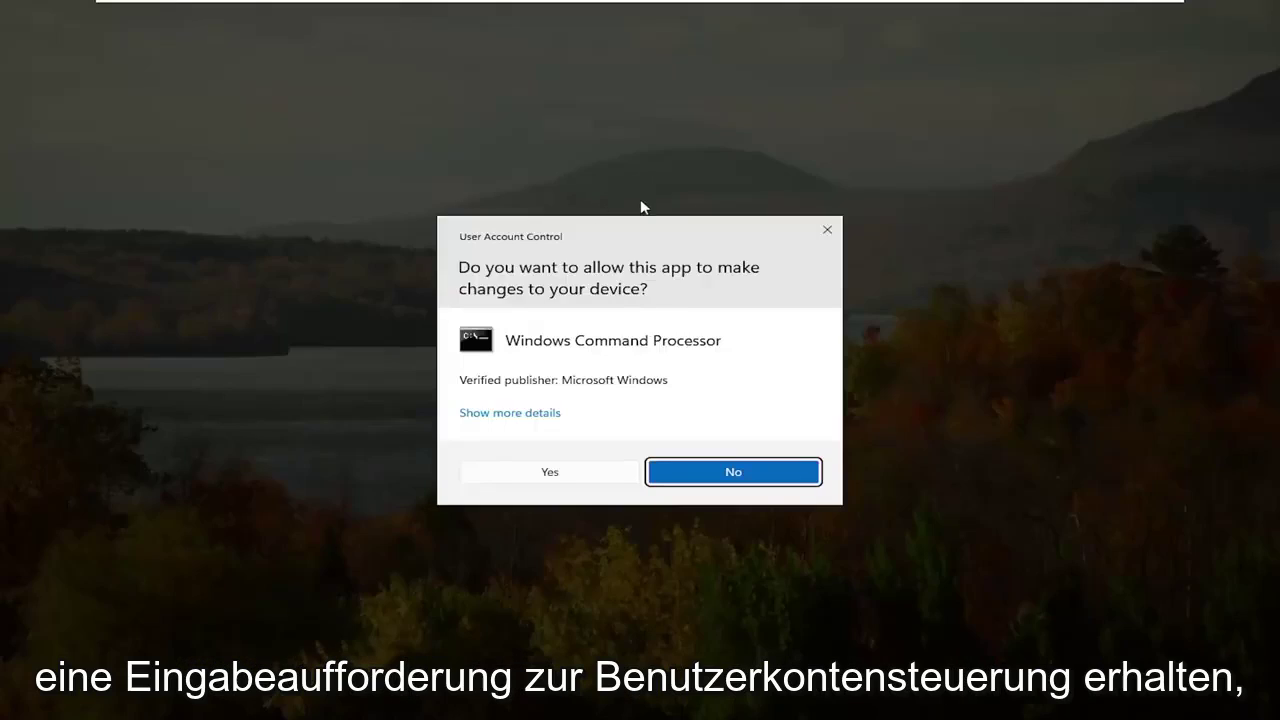
Step: Approve the UAC prompt and run sfc /scannow in the administrator Command Prompt
left_click(548, 474)
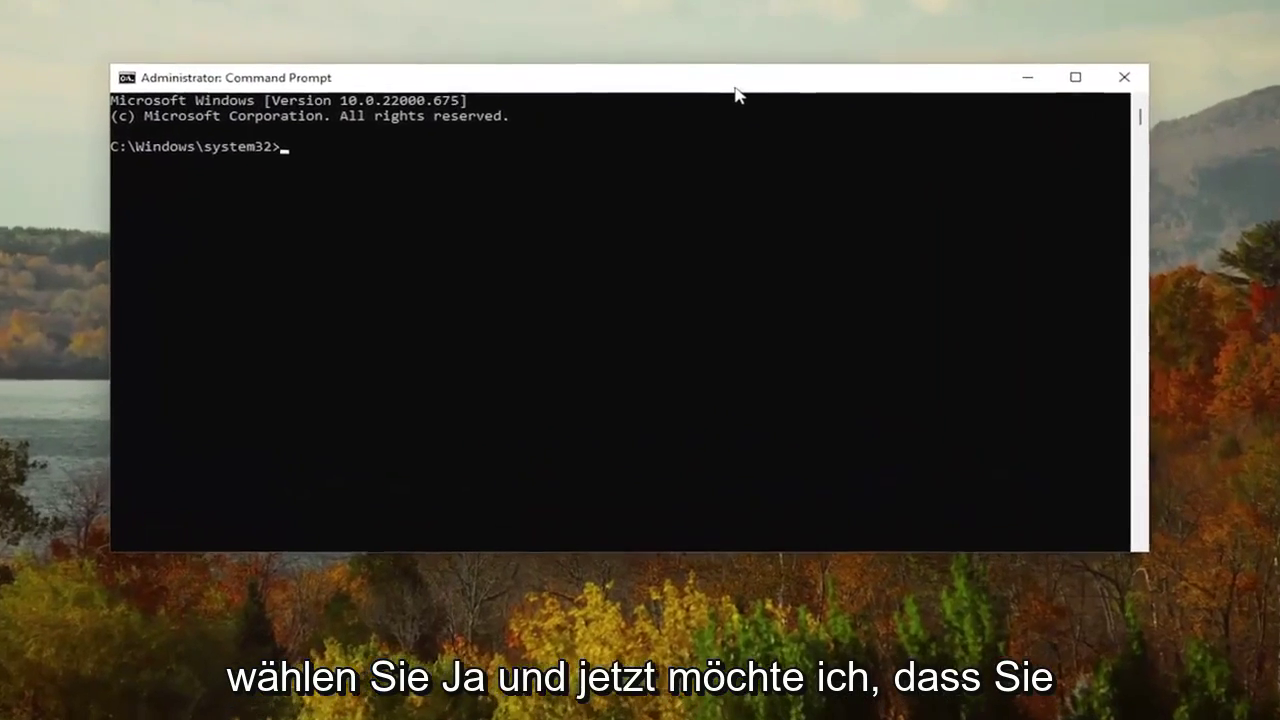
type("sfc ")
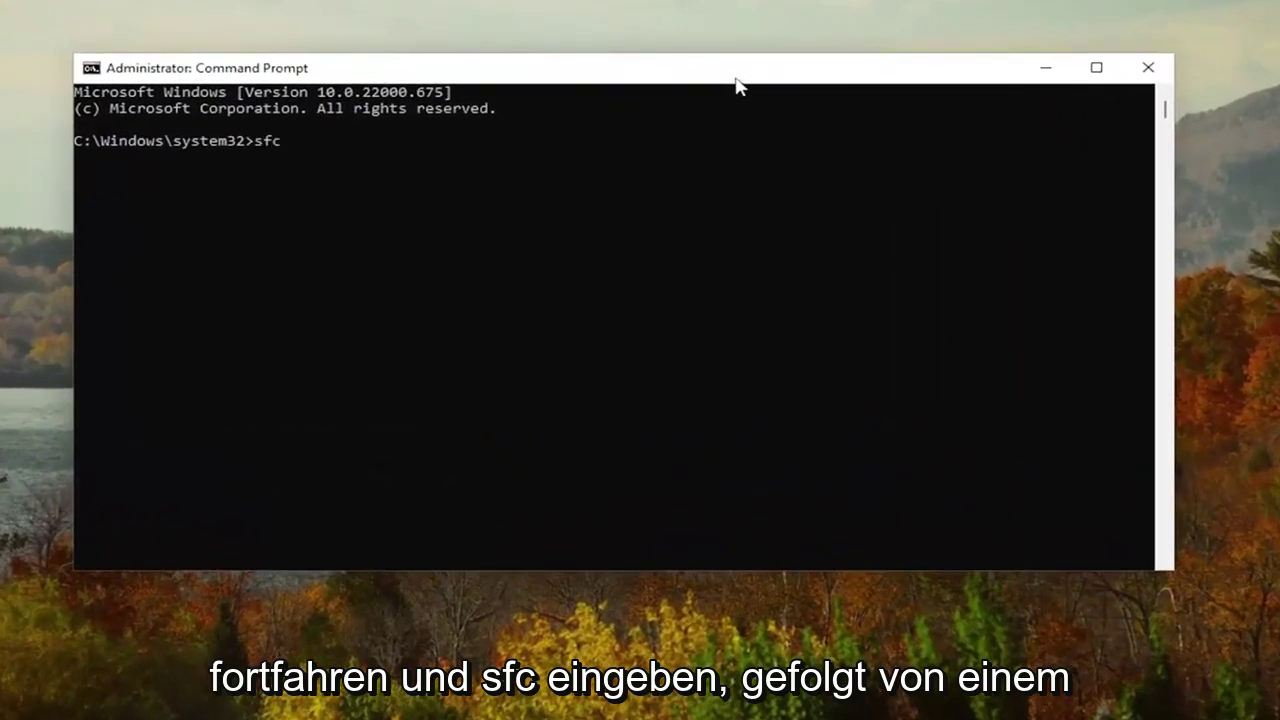
type("/scan")
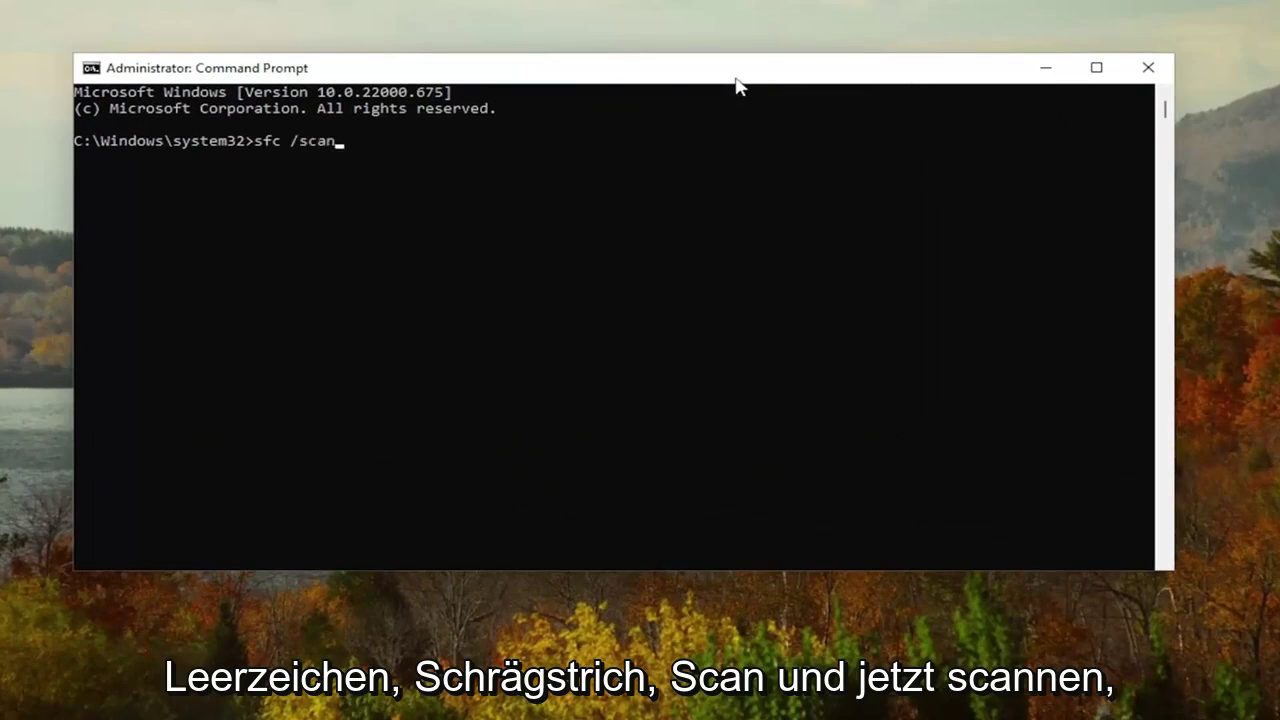
type("now")
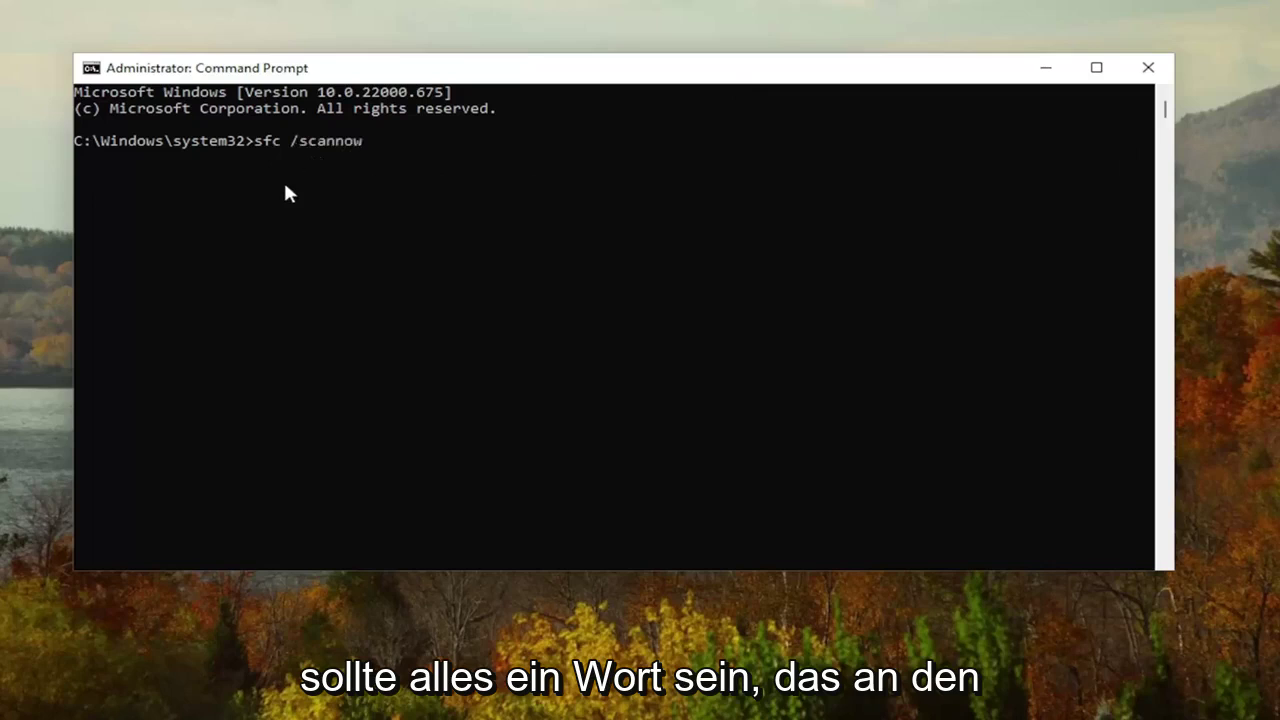
key("Return")
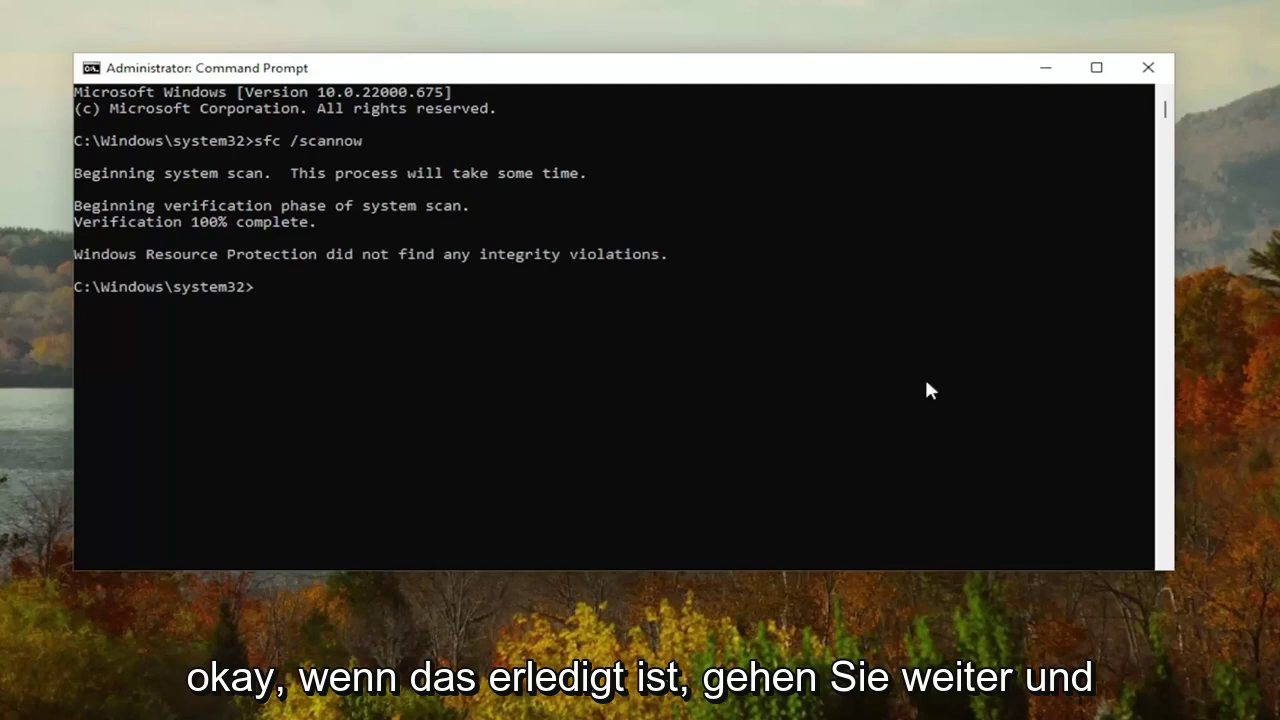
Step: Close Command Prompt and bring up the Start button's power-user menu to restart
left_click(1134, 74)
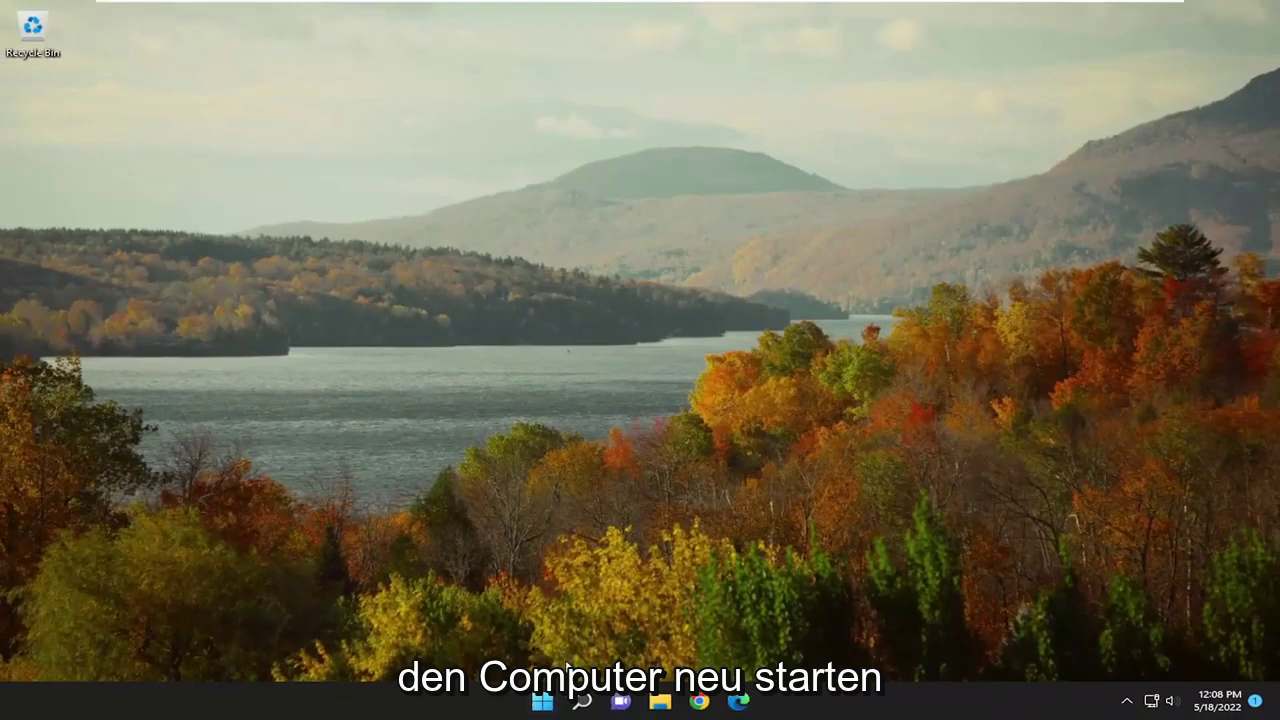
right_click(548, 704)
mouse_move(527, 637)
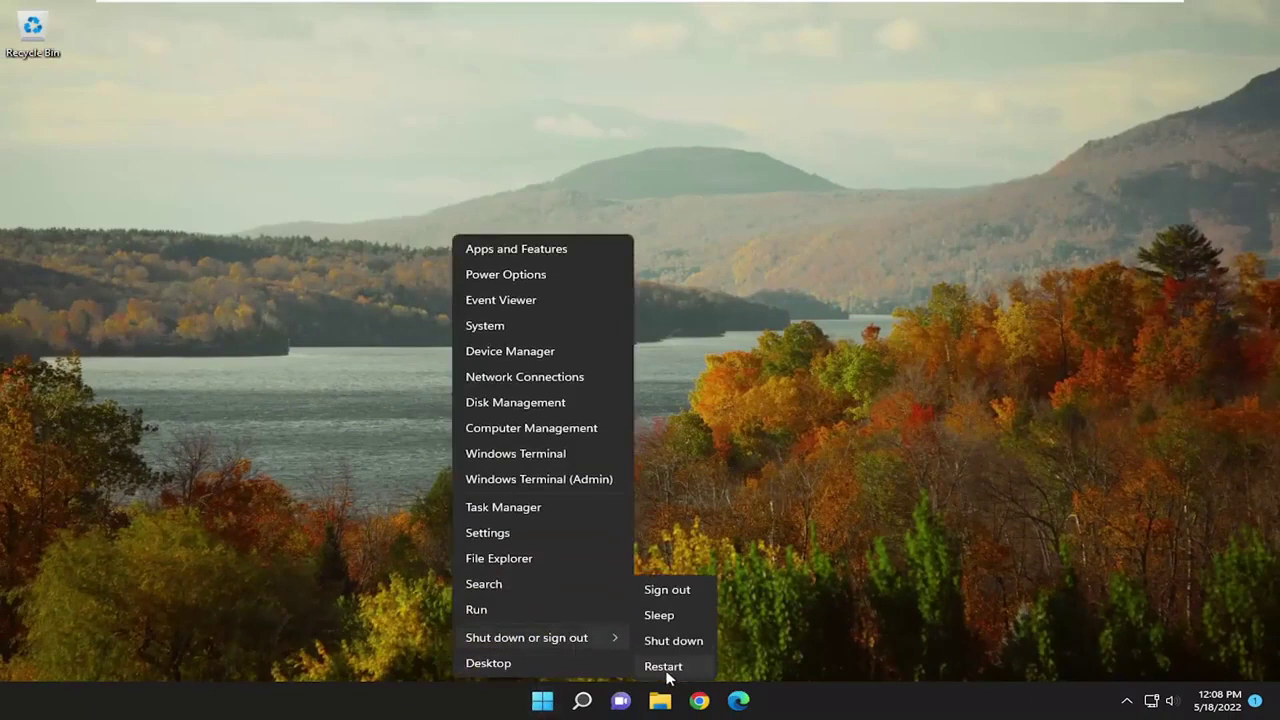